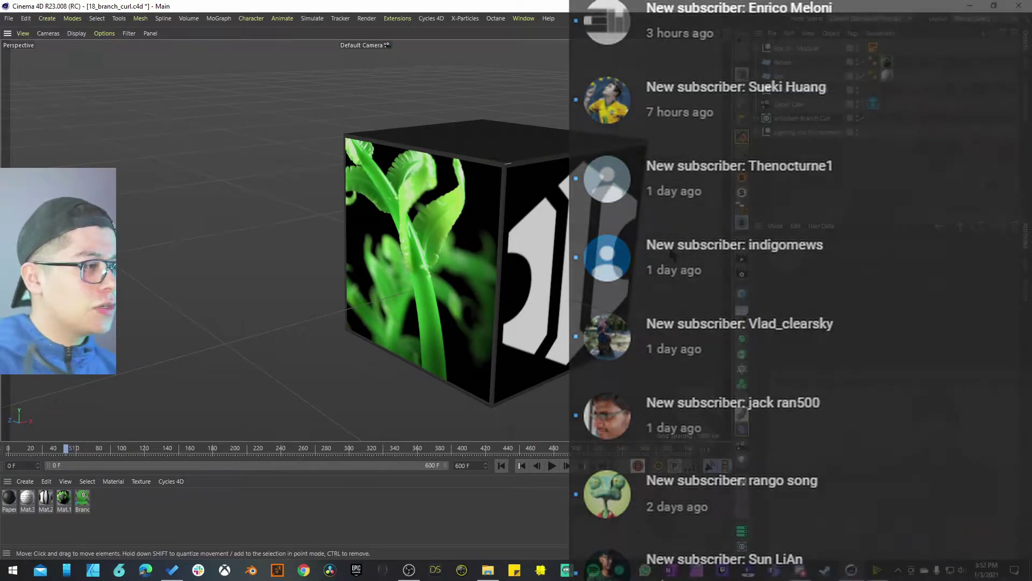
# Step: Select the Doc and Render planes and orbit out to see more of the scene
pyautogui.keyDown('alt'); pyautogui.moveTo(521, 253); pyautogui.dragTo(489, 271); pyautogui.keyUp('alt')
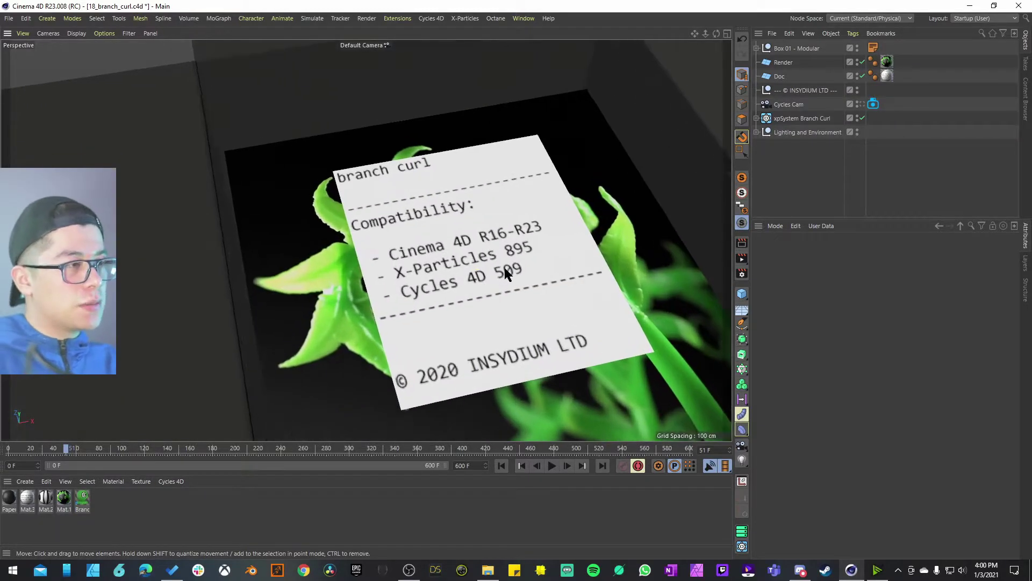
pyautogui.click(781, 76)
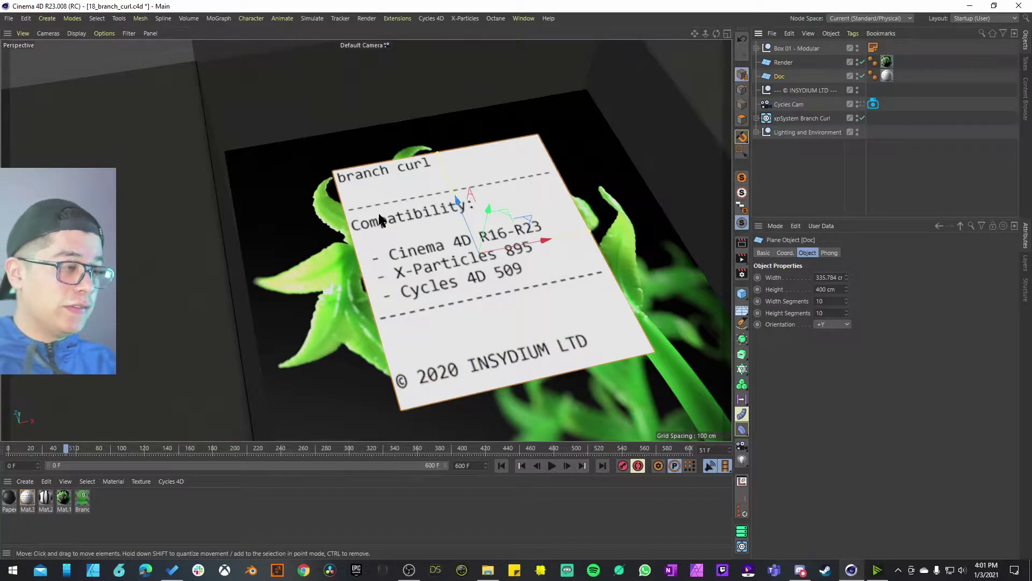
pyautogui.scroll(10, 437, 285)
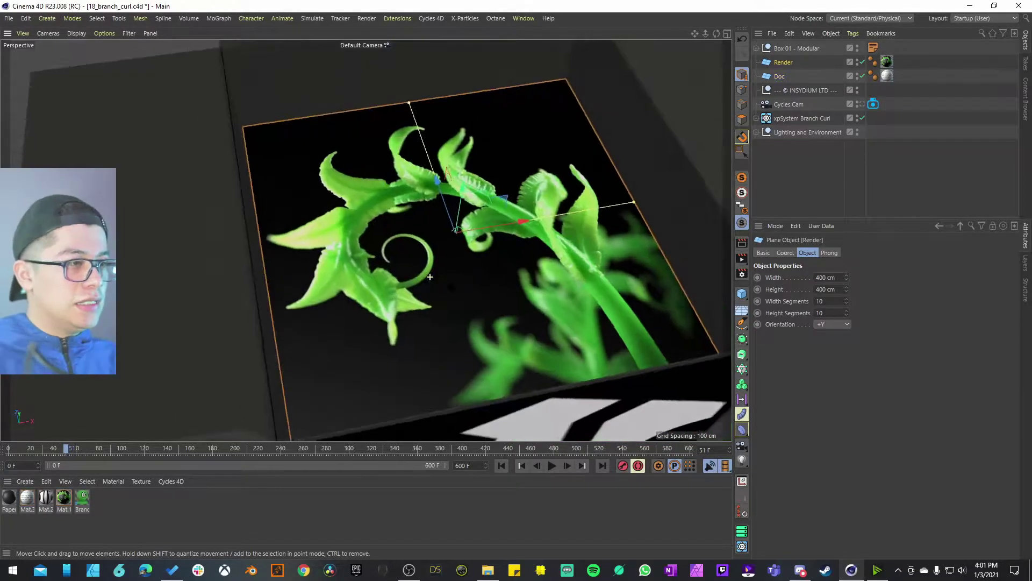
pyautogui.click(435, 269)
pyautogui.keyDown('alt'); pyautogui.moveTo(434, 272); pyautogui.dragTo(451, 298); pyautogui.keyUp('alt')
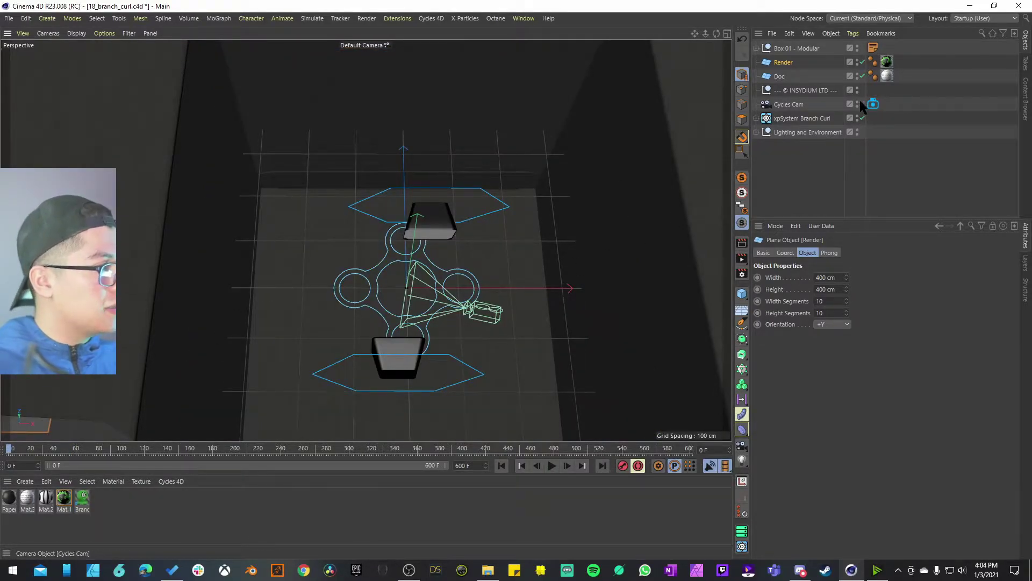
# Step: Look through the Cycles Cam and start the Cycles 4D real-time preview render
pyautogui.click(860, 102)
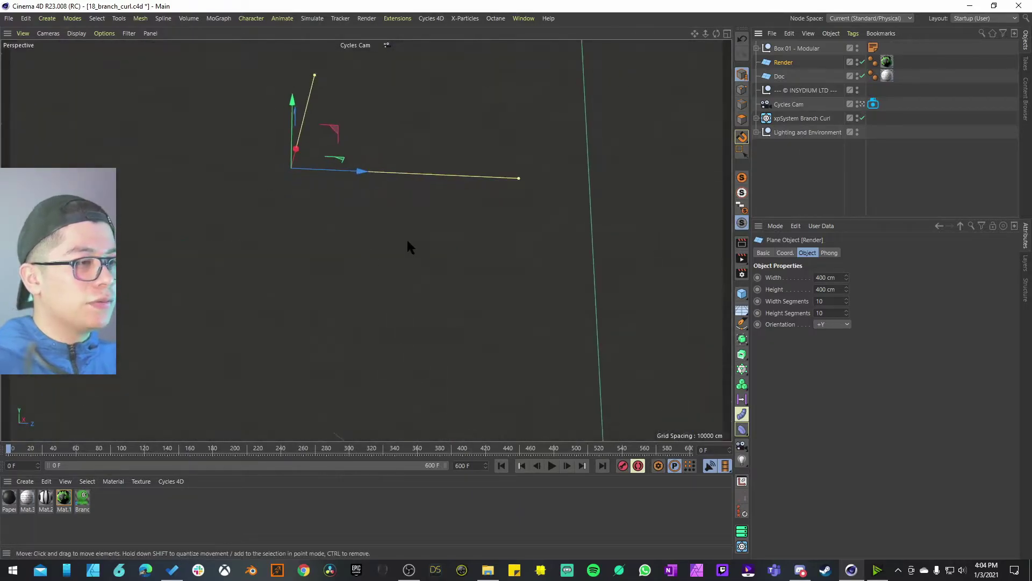
pyautogui.click(623, 466)
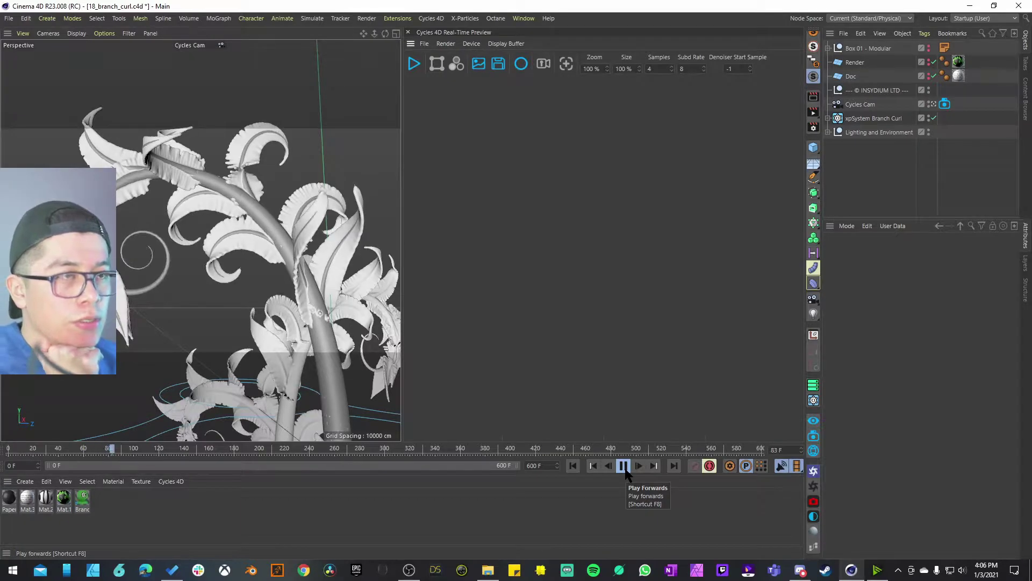
pyautogui.click(623, 465)
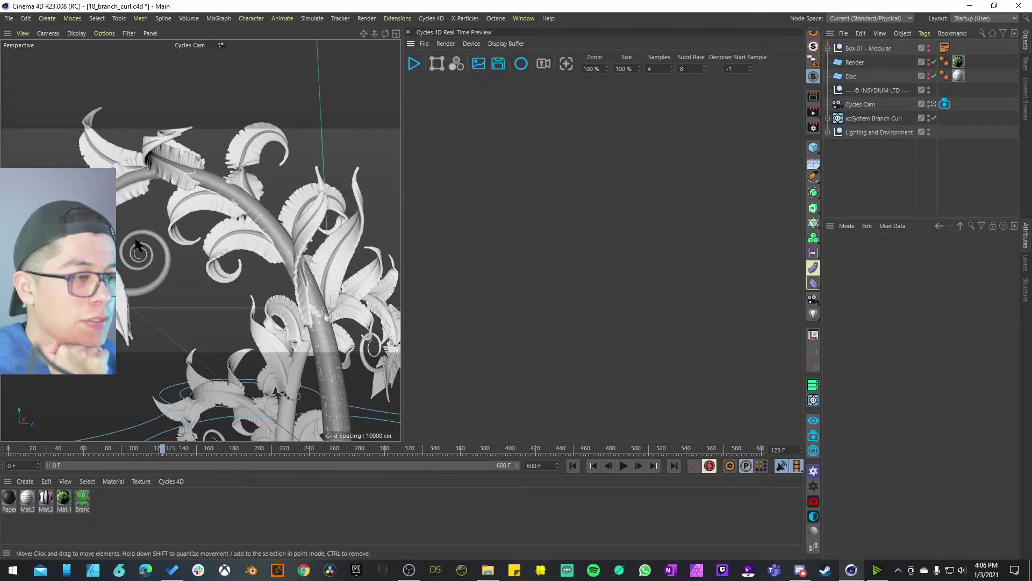
pyautogui.click(414, 63)
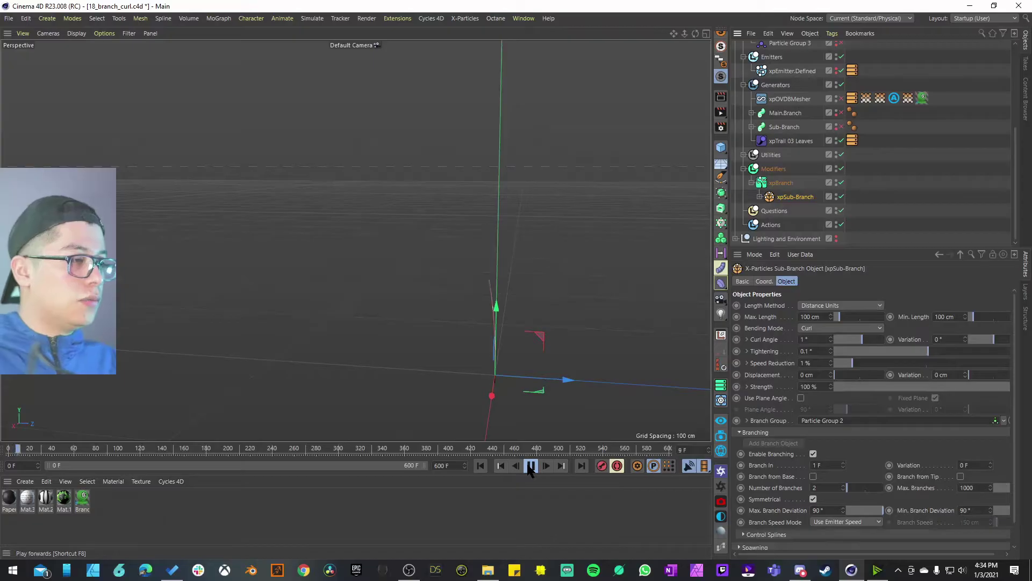
# Step: Toggle the nested xpSub-Branch off and on, replaying to compare bare and leafy branches
pyautogui.click(530, 465)
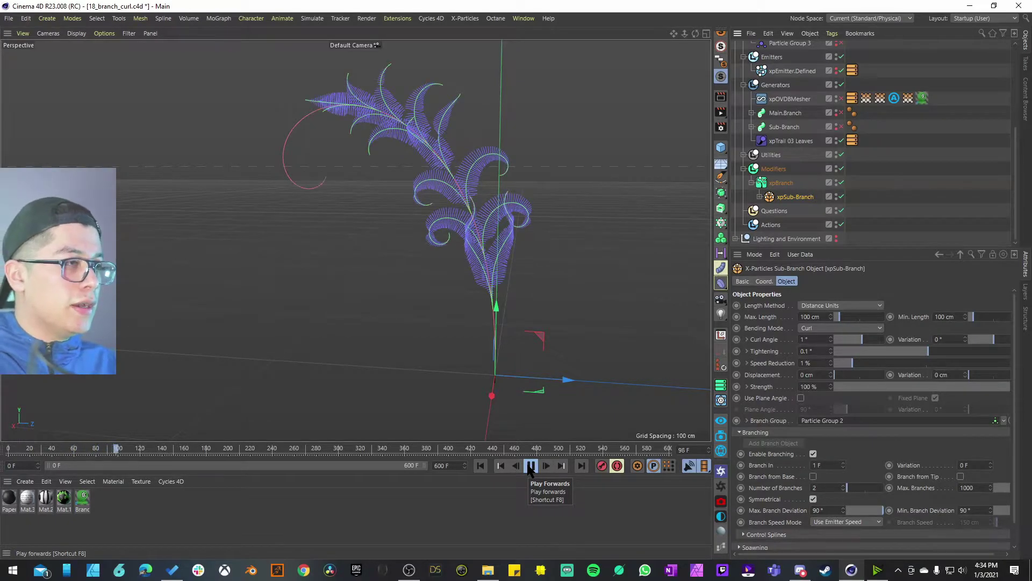
pyautogui.click(530, 466)
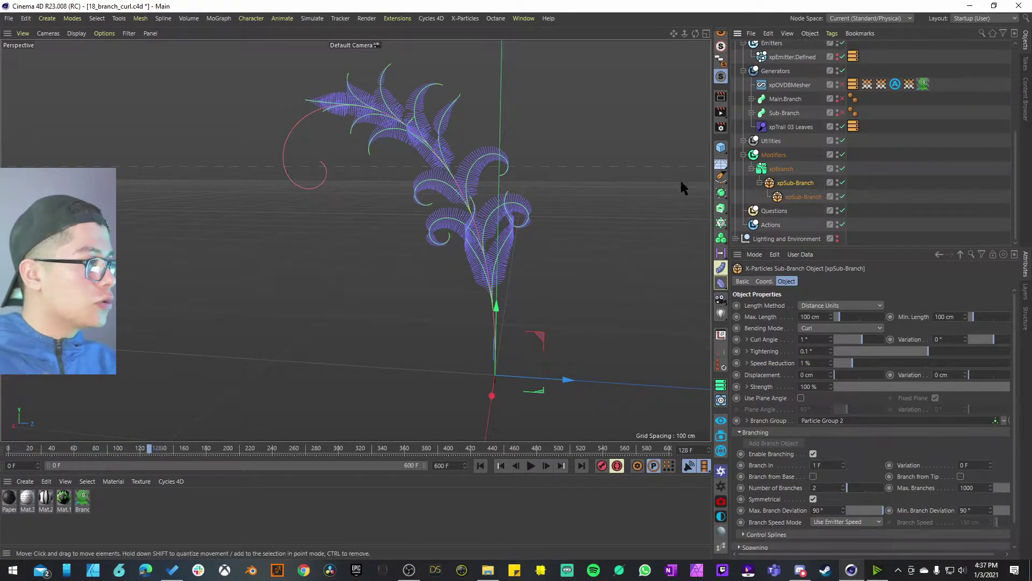
pyautogui.click(842, 196)
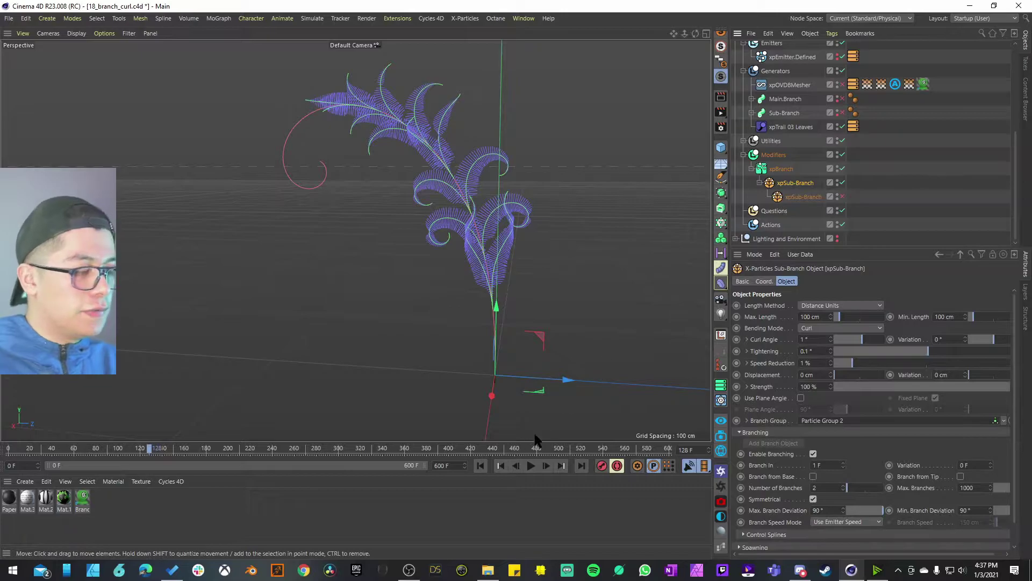
pyautogui.click(480, 465)
pyautogui.click(530, 466)
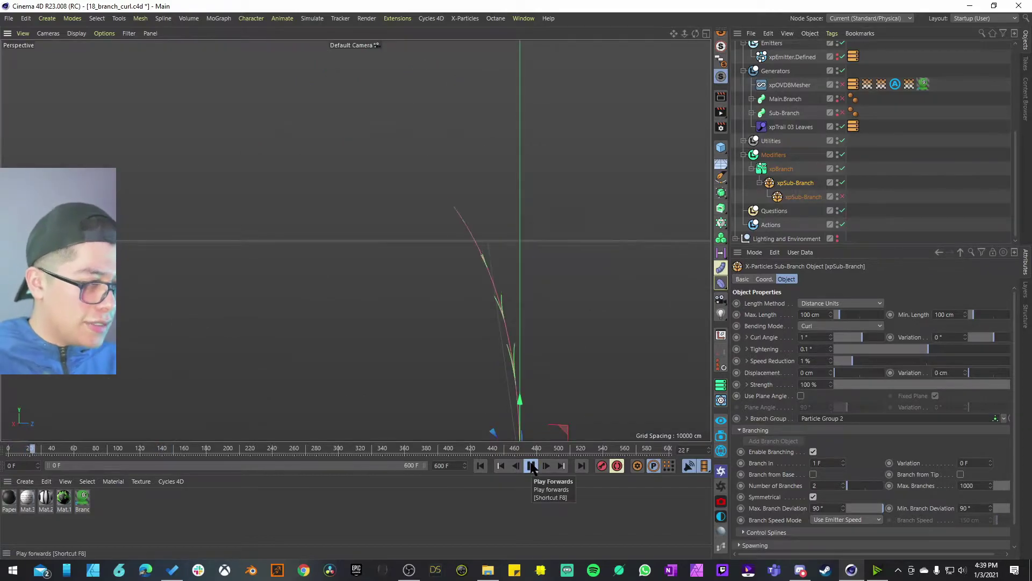
pyautogui.click(531, 466)
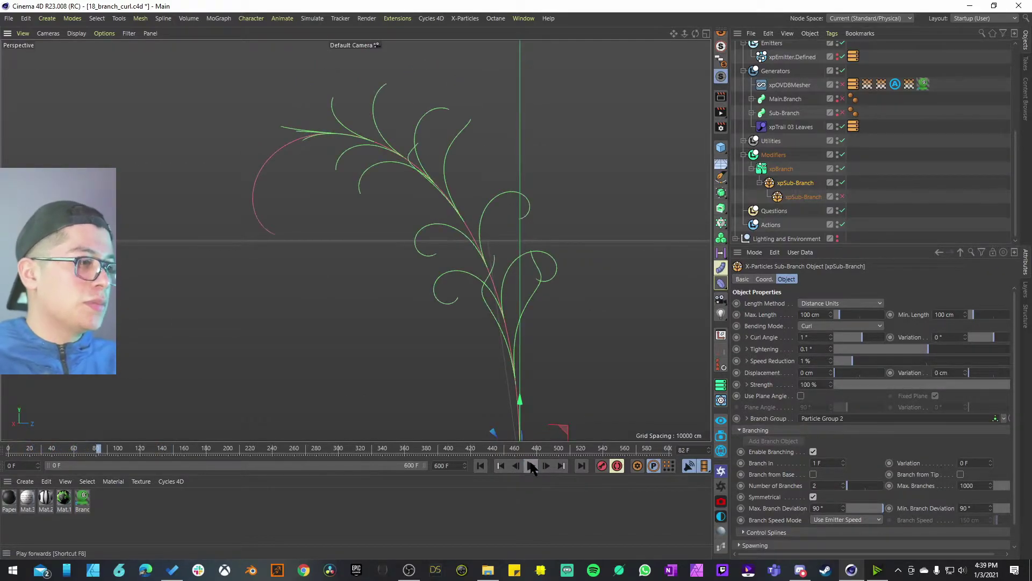
pyautogui.click(843, 196)
pyautogui.click(533, 467)
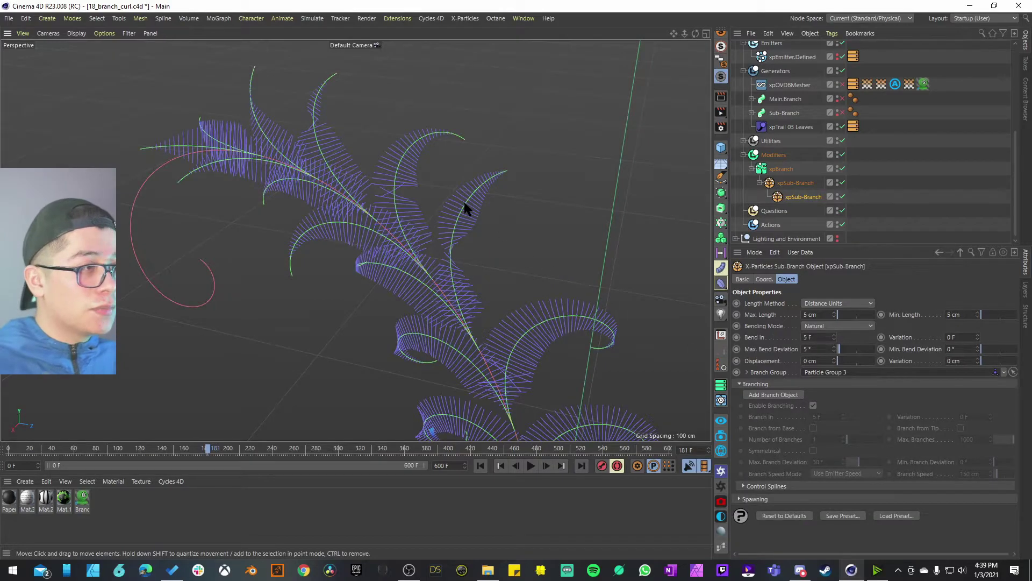
# Step: Zoom the viewport in closely on the curling leaf strands
pyautogui.keyDown('alt'); pyautogui.moveTo(463, 202); pyautogui.dragTo(516, 201, button='right'); pyautogui.keyUp('alt')
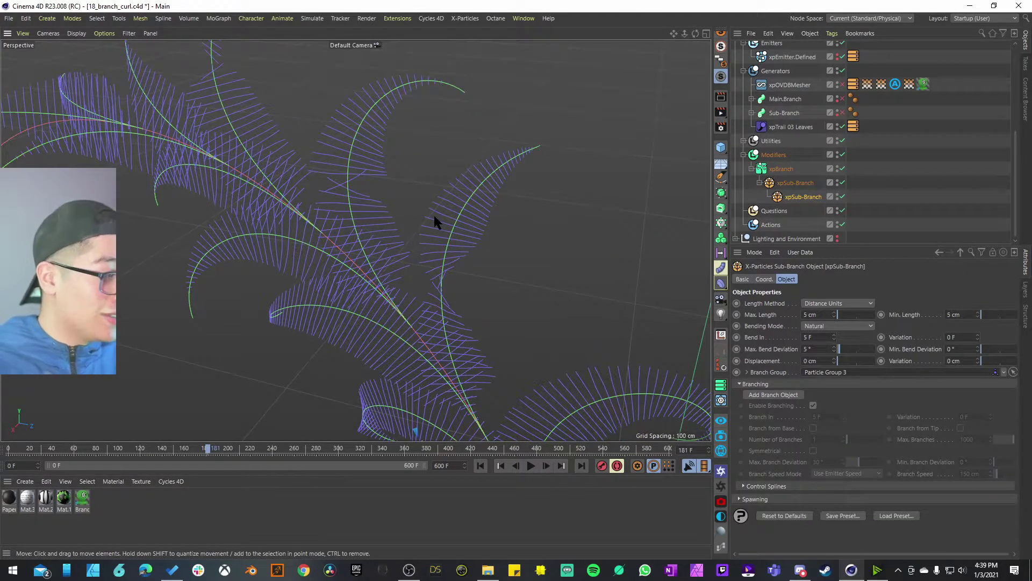
pyautogui.keyDown('alt'); pyautogui.moveTo(451, 219); pyautogui.dragTo(501, 250, button='right'); pyautogui.keyUp('alt')
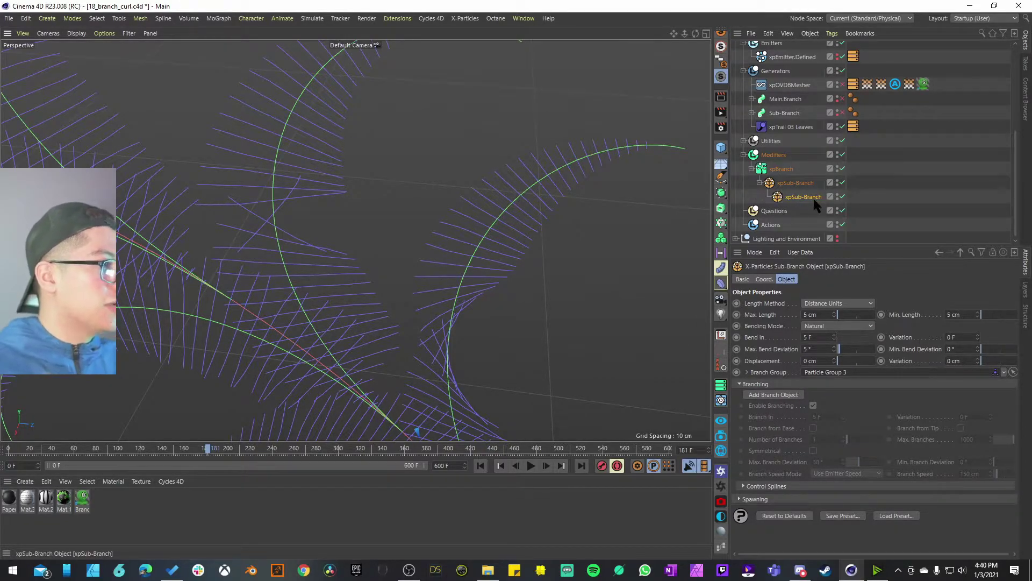
# Step: Set the nested xpSub-Branch Bending Mode to Curl and replay the simulation
pyautogui.click(837, 325)
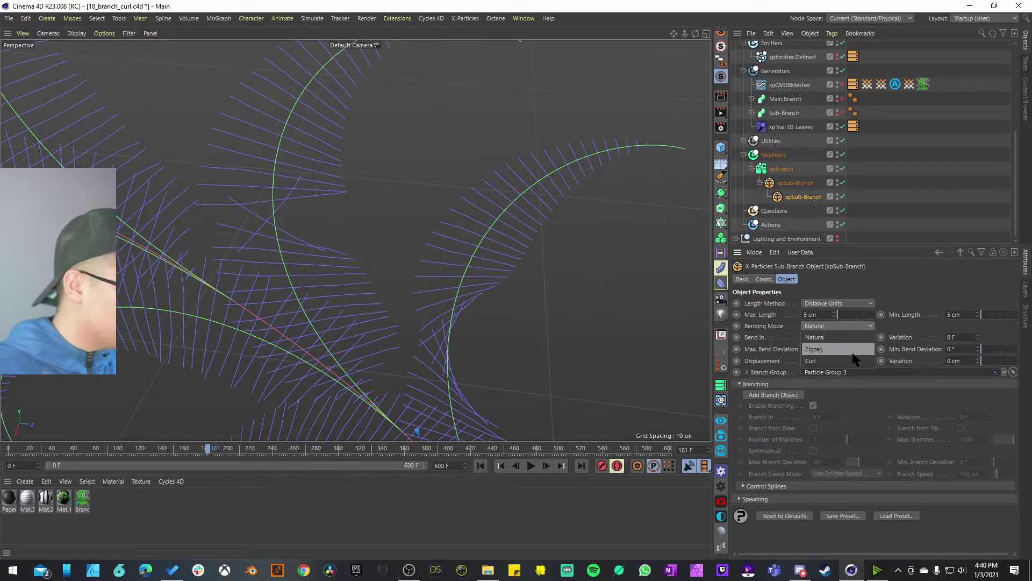
pyautogui.click(839, 361)
pyautogui.click(532, 466)
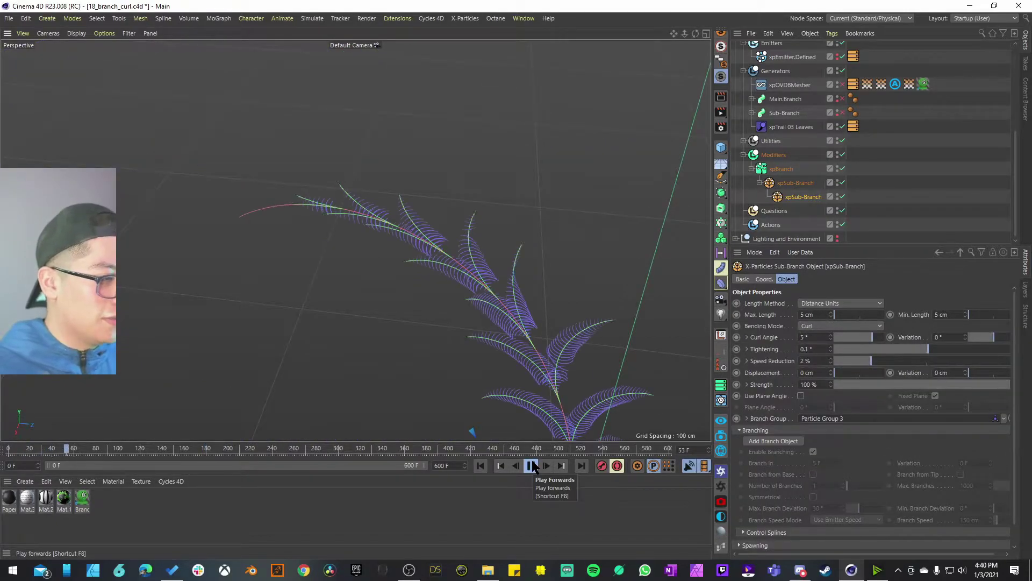
pyautogui.click(532, 465)
# Step: Orbit around the branches to inspect the curled leaf strands from several sides
pyautogui.scroll(5, 470, 339)
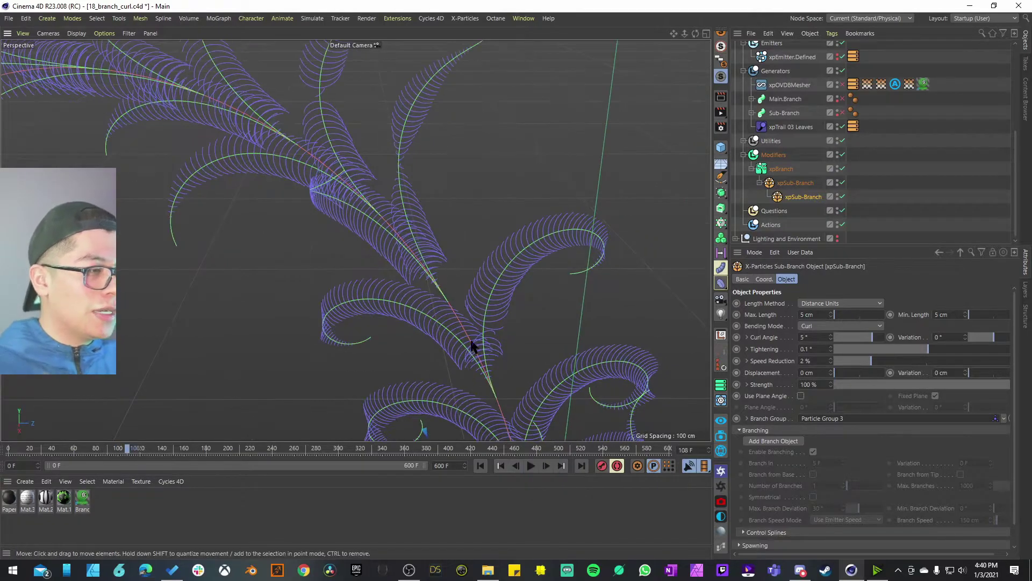
pyautogui.keyDown('alt'); pyautogui.moveTo(467, 321); pyautogui.dragTo(420, 228); pyautogui.keyUp('alt')
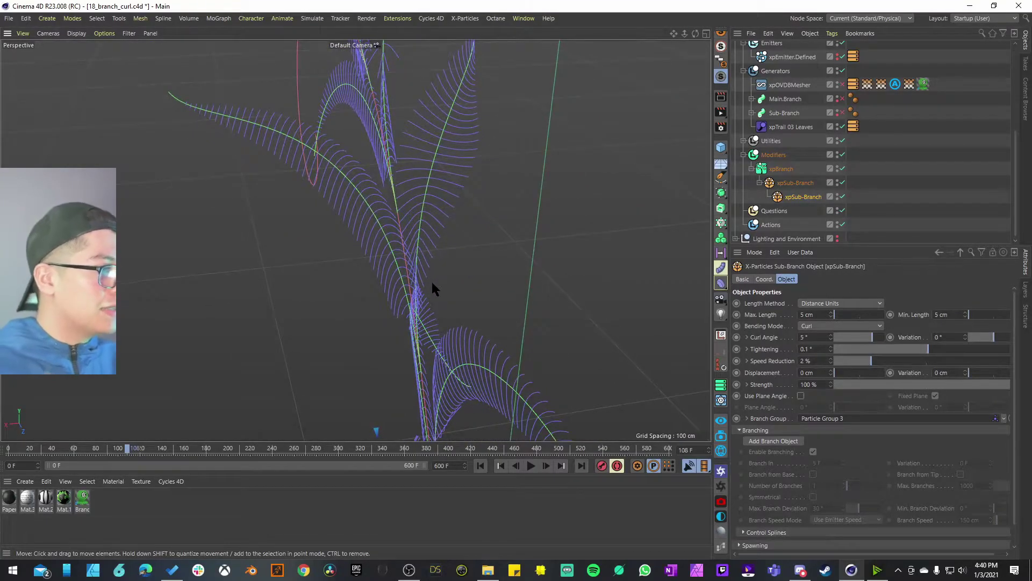
pyautogui.moveTo(434, 289)
pyautogui.keyDown('alt'); pyautogui.mouseDown()
pyautogui.moveTo(438, 299)
pyautogui.moveTo(417, 281)
pyautogui.mouseUp(); pyautogui.keyUp('alt')
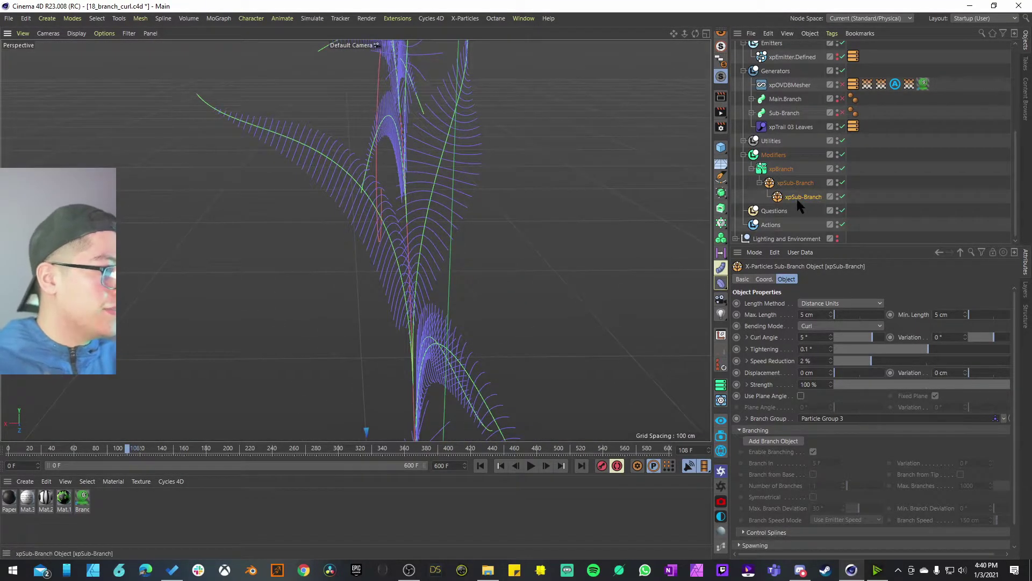
pyautogui.keyDown('alt'); pyautogui.moveTo(362, 180); pyautogui.dragTo(385, 333); pyautogui.keyUp('alt')
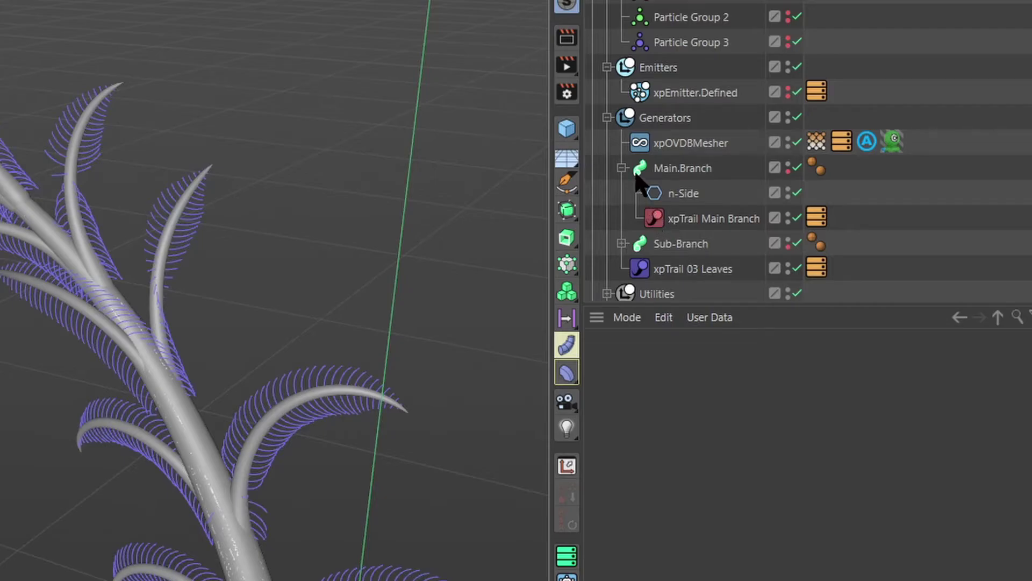
# Step: Collapse Main.Branch and view the xpOVDBMesher and Sub-Branch sweep settings
pyautogui.click(622, 167)
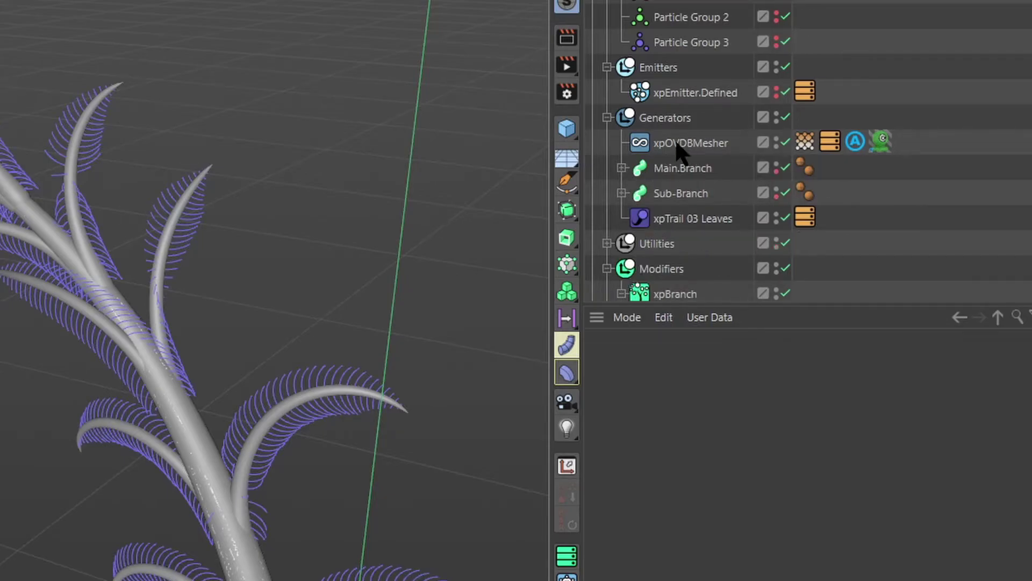
pyautogui.click(679, 147)
pyautogui.scroll(-5, 1015, 454)
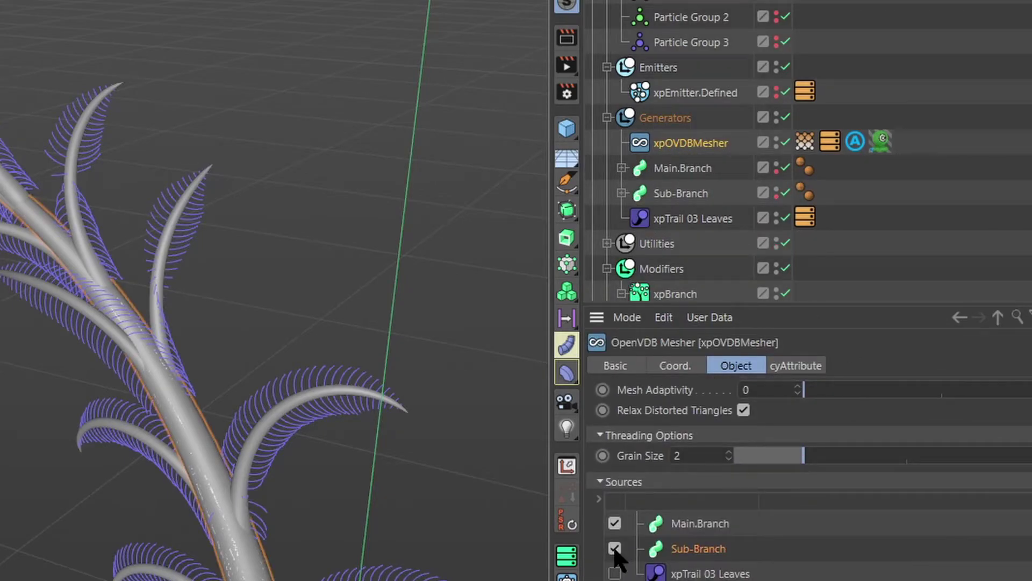
pyautogui.click(618, 192)
# Step: Inspect the Sub-Branch trail and n-Side profile, then add xpTrail 03 Leaves to the mesher Sources
pyautogui.click(622, 193)
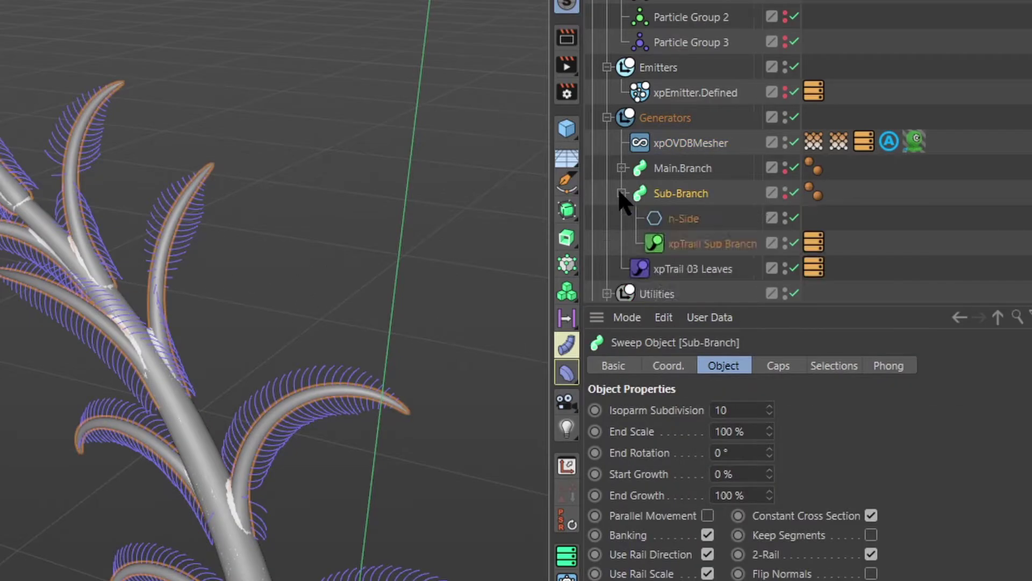
pyautogui.click(687, 245)
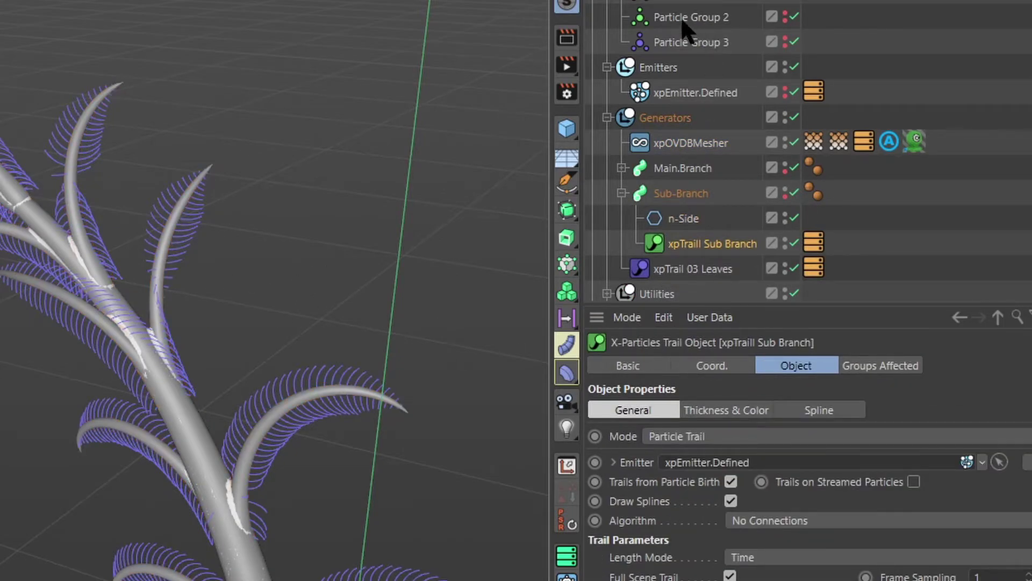
pyautogui.click(684, 218)
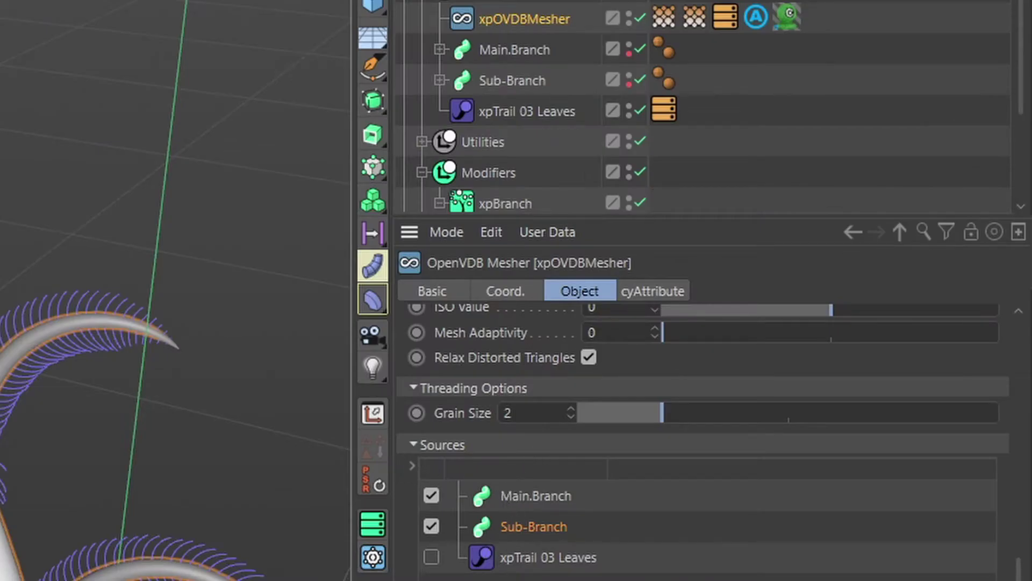
pyautogui.click(431, 556)
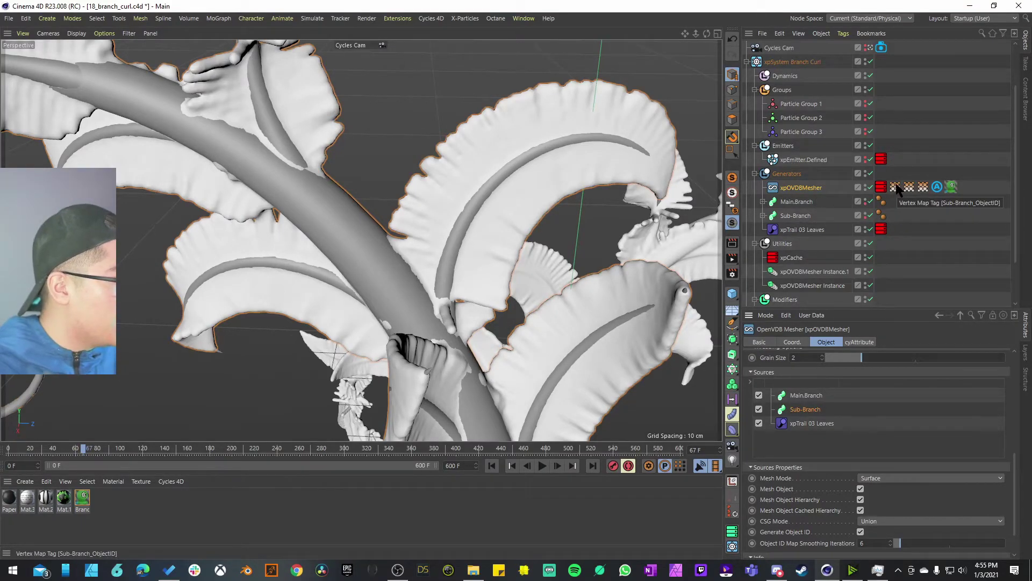
# Step: Exclude Sub-Branch from the mesher Sources and view the leaves' object-ID vertex map
pyautogui.click(758, 409)
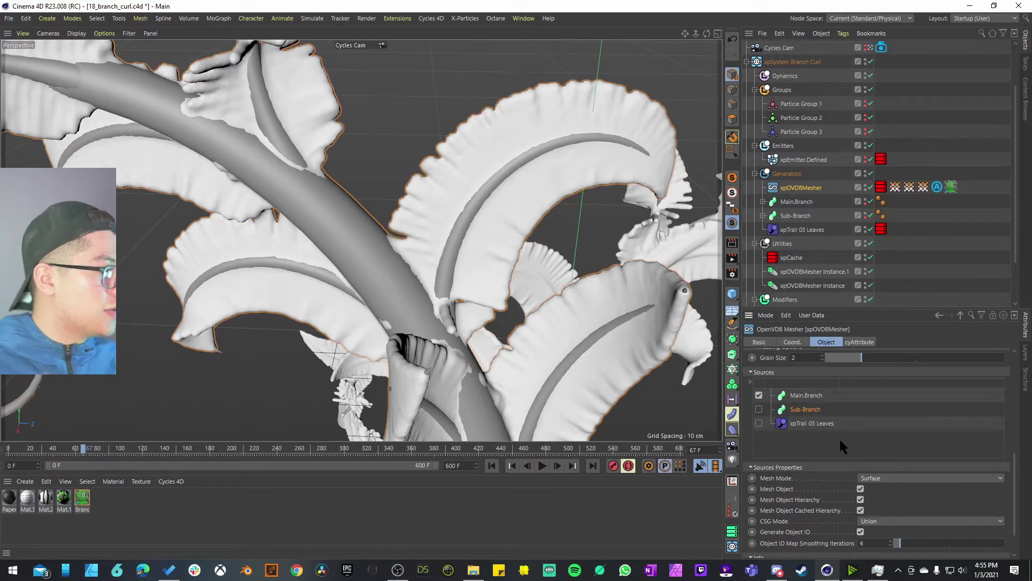
pyautogui.click(881, 186)
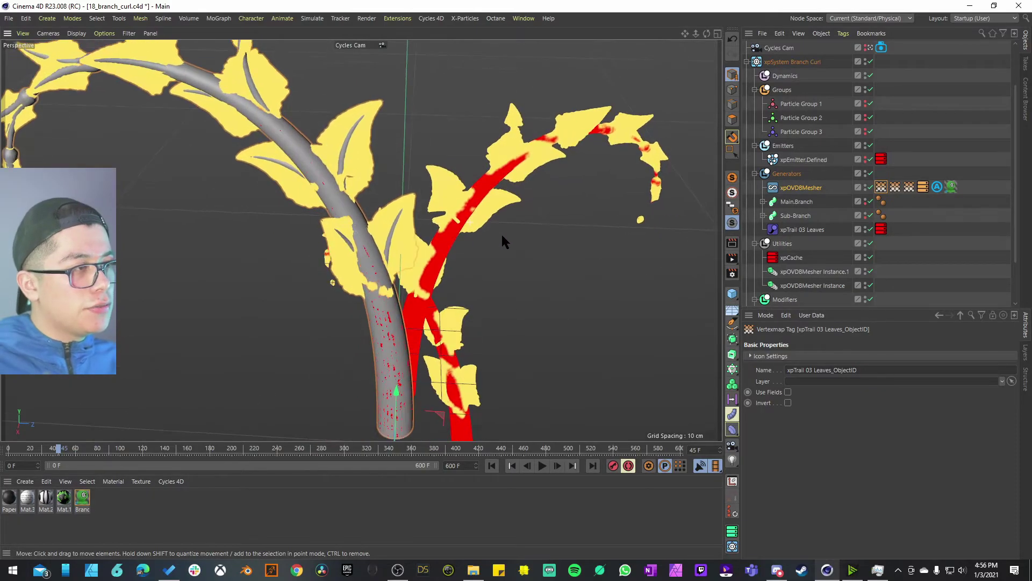
pyautogui.keyDown('alt'); pyautogui.moveTo(502, 234); pyautogui.dragTo(471, 234); pyautogui.keyUp('alt')
pyautogui.scroll(2, 485, 218)
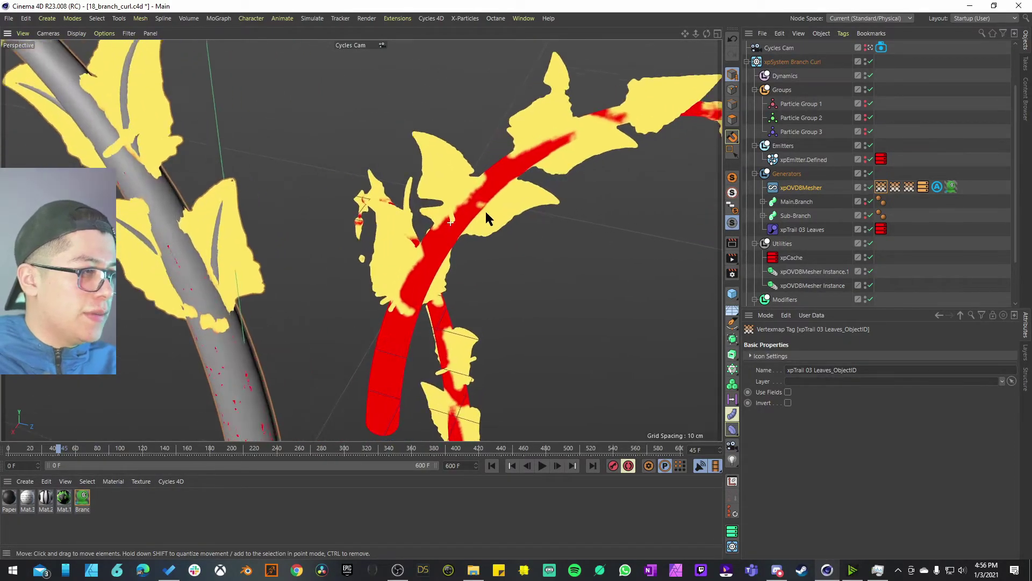
pyautogui.scroll(1, 485, 218)
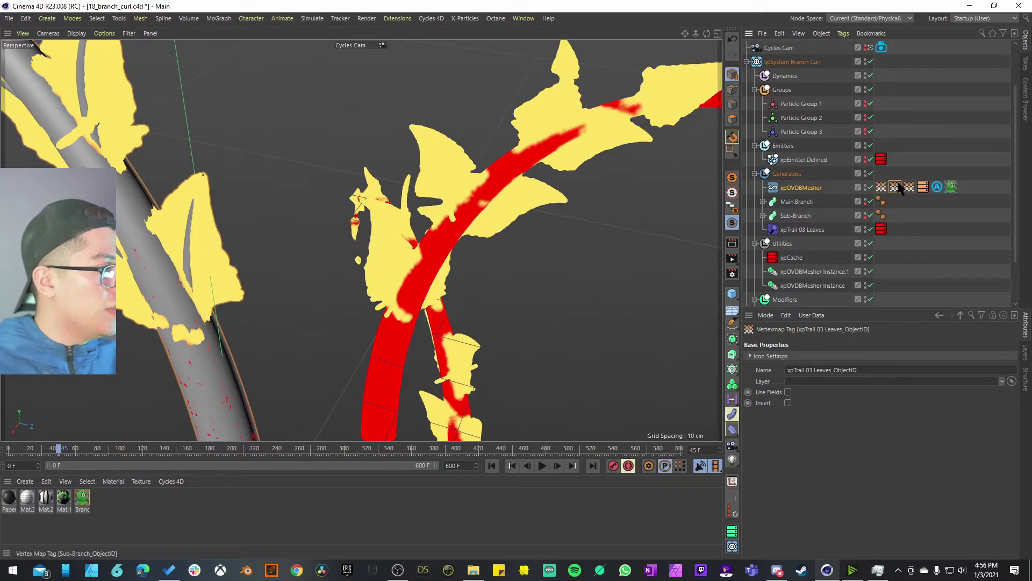
# Step: Display the other object-ID vertex maps, including Sub-Branch in yellow, then reselect the OpenVDB mesher
pyautogui.doubleClick(895, 186)
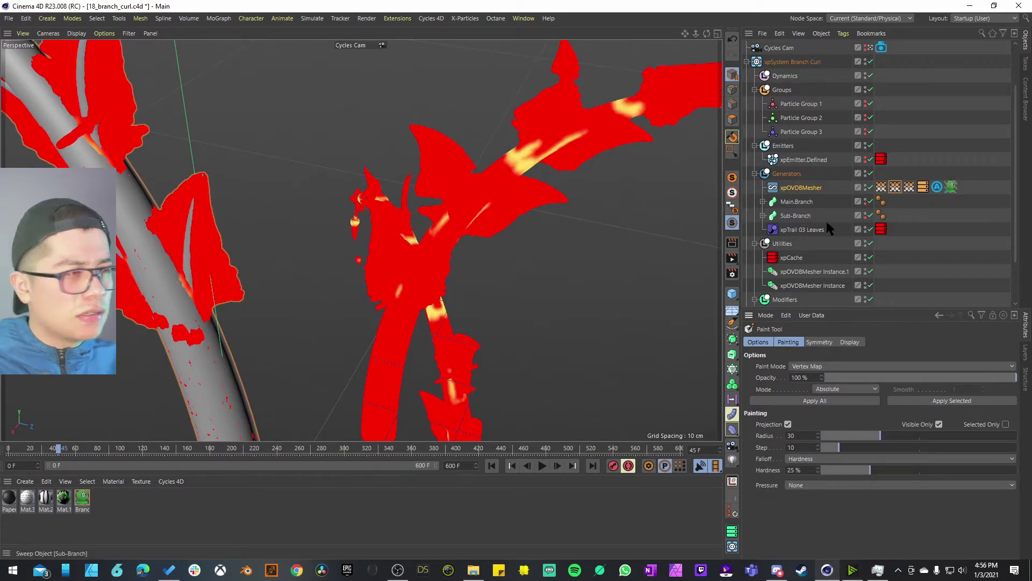
pyautogui.doubleClick(909, 186)
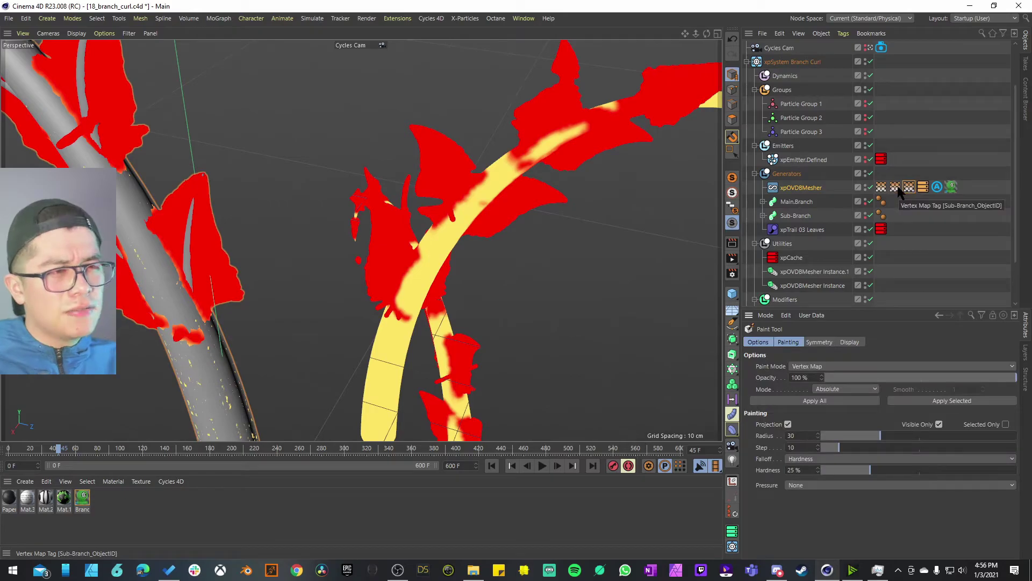
pyautogui.doubleClick(909, 187)
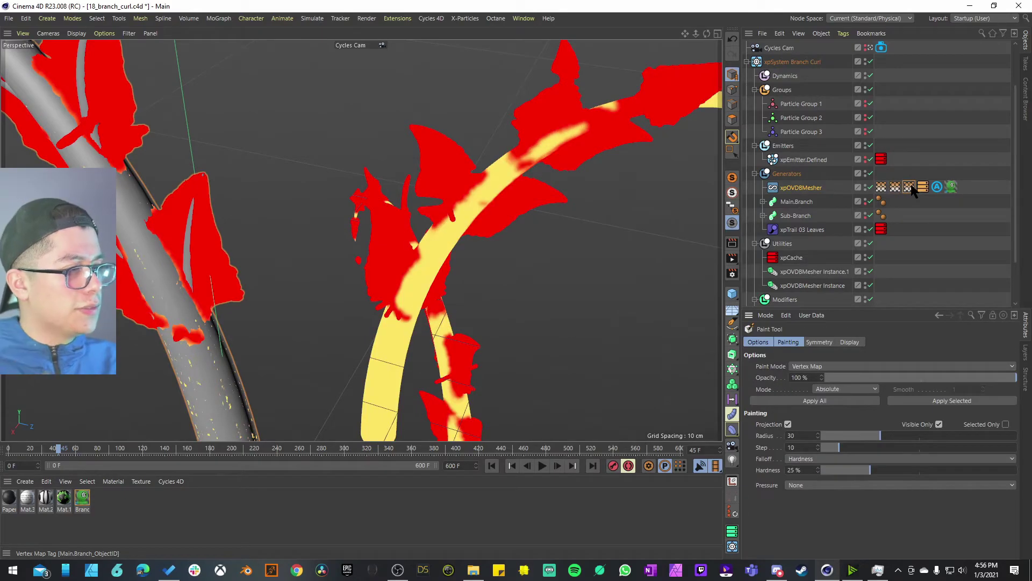
pyautogui.press('e')
pyautogui.keyDown('alt'); pyautogui.moveTo(543, 234); pyautogui.dragTo(536, 270); pyautogui.keyUp('alt')
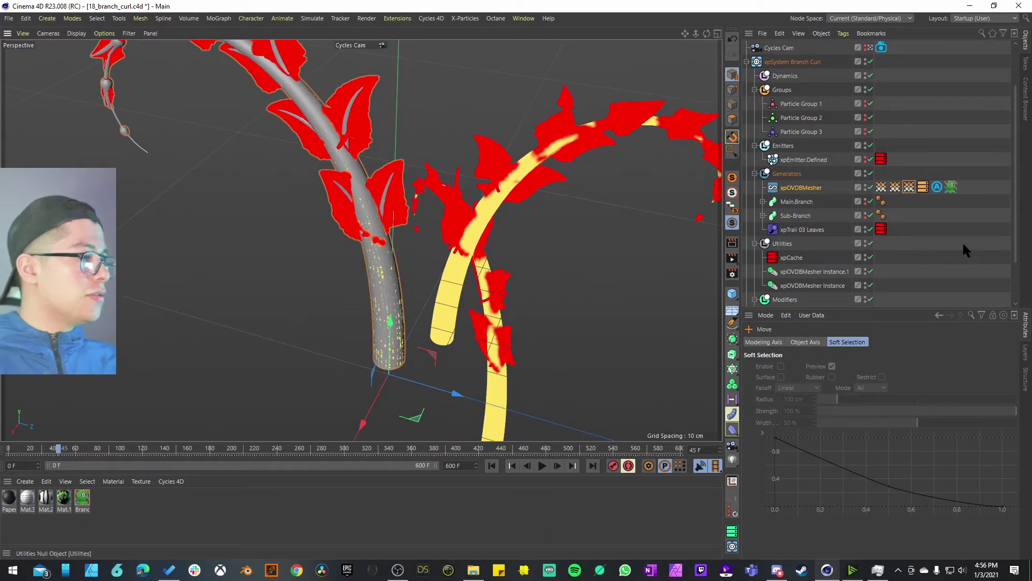
pyautogui.scroll(-3, 957, 245)
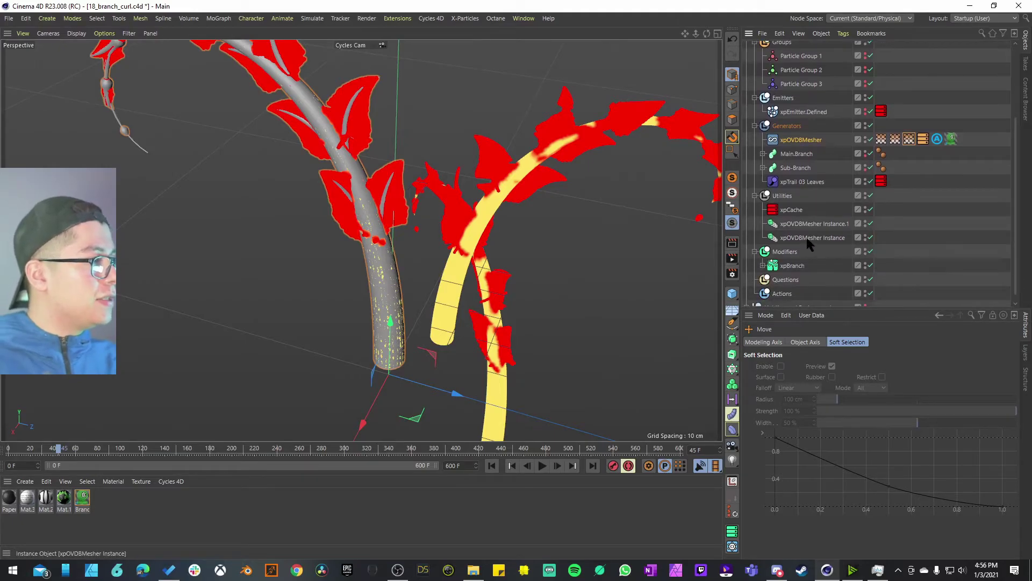
pyautogui.click(812, 224)
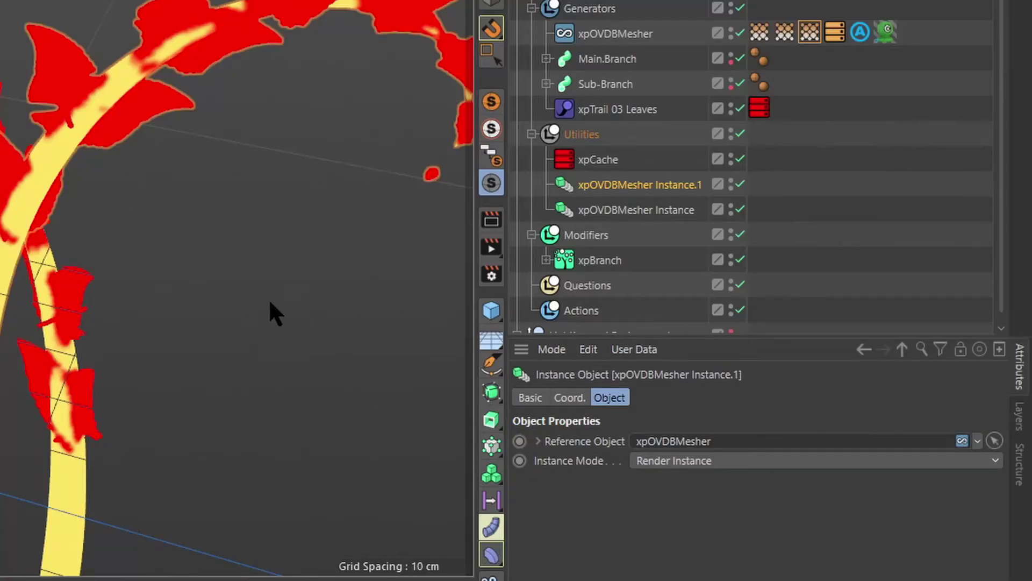
pyautogui.click(618, 34)
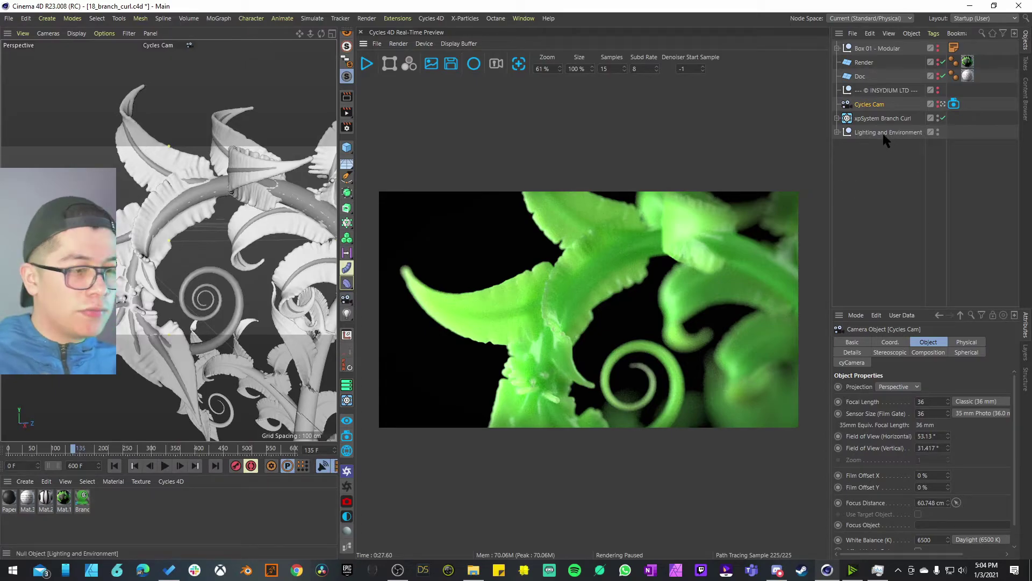
# Step: Open the Branch material's node graph and rearrange the Output and Principled BSDF nodes
pyautogui.doubleClick(82, 499)
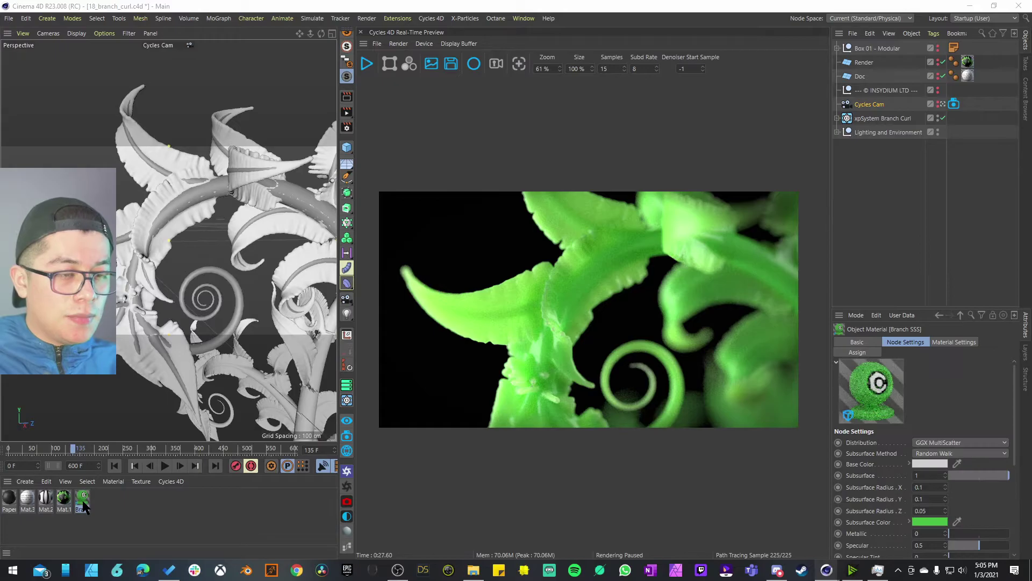
pyautogui.click(442, 89)
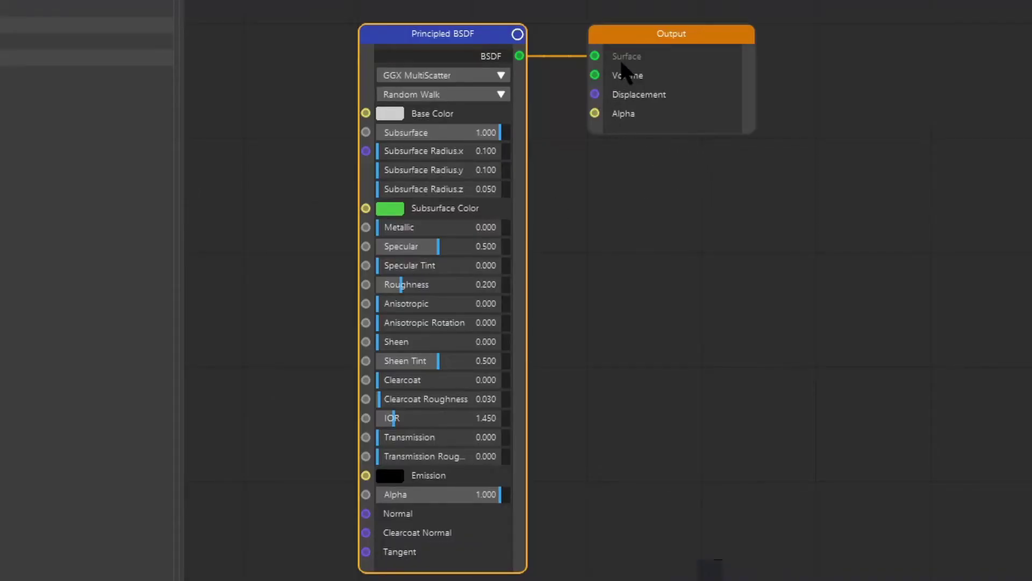
pyautogui.moveTo(652, 37); pyautogui.dragTo(688, 43)
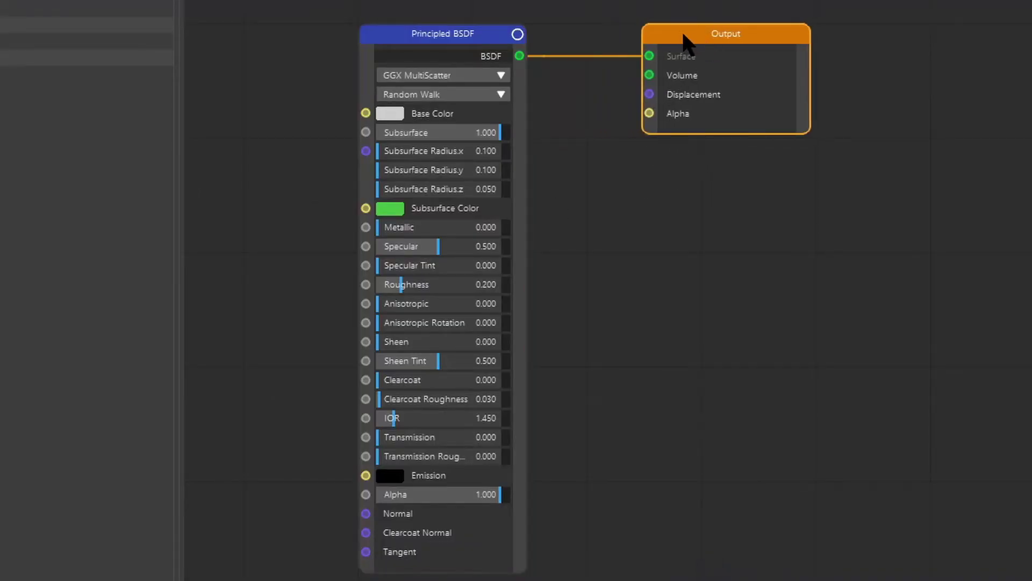
pyautogui.moveTo(472, 38); pyautogui.dragTo(490, 37)
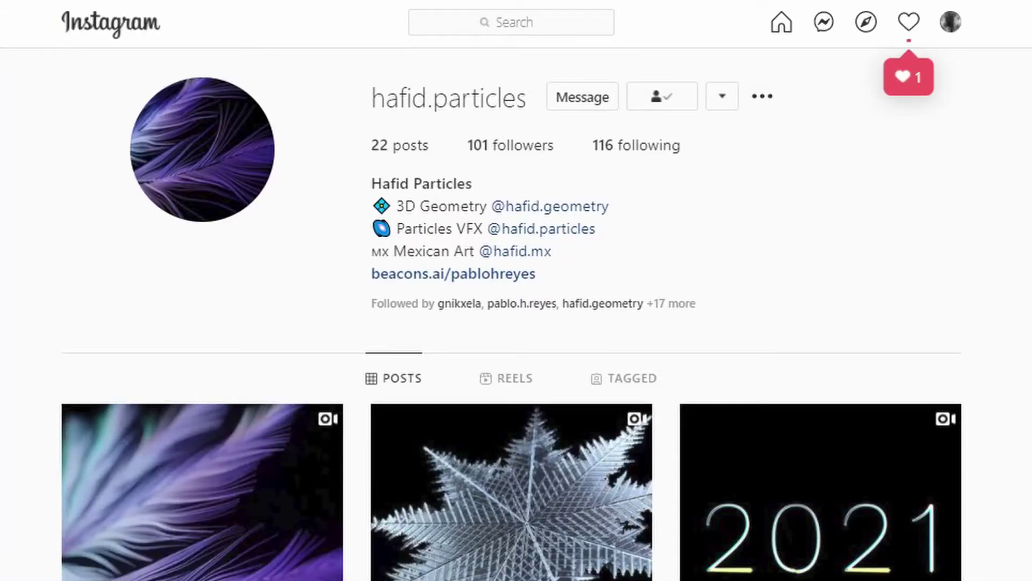
# Step: Scroll down through the Instagram profile's post grid
pyautogui.scroll(-8, 511, 314)
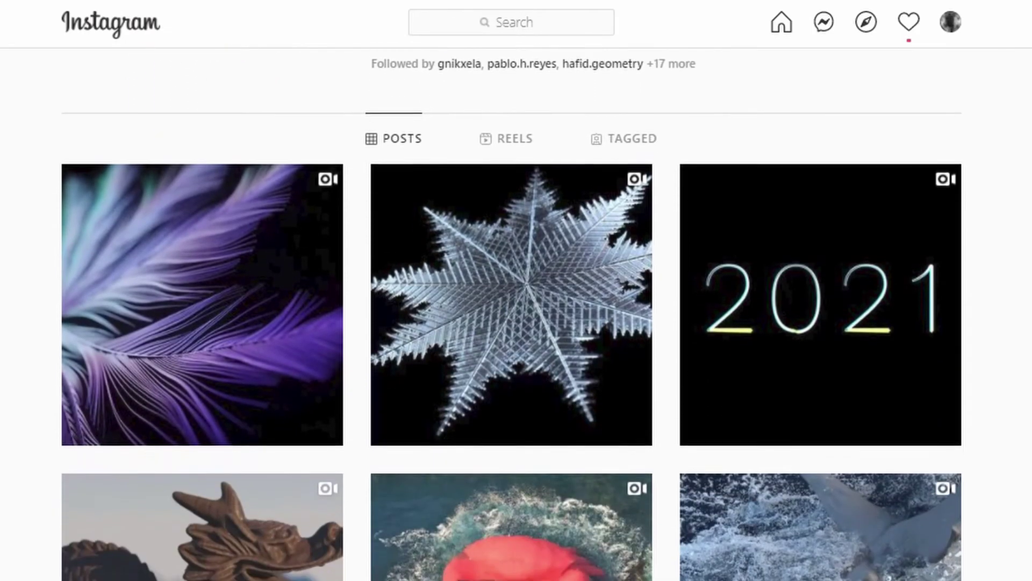
pyautogui.scroll(-14, 511, 313)
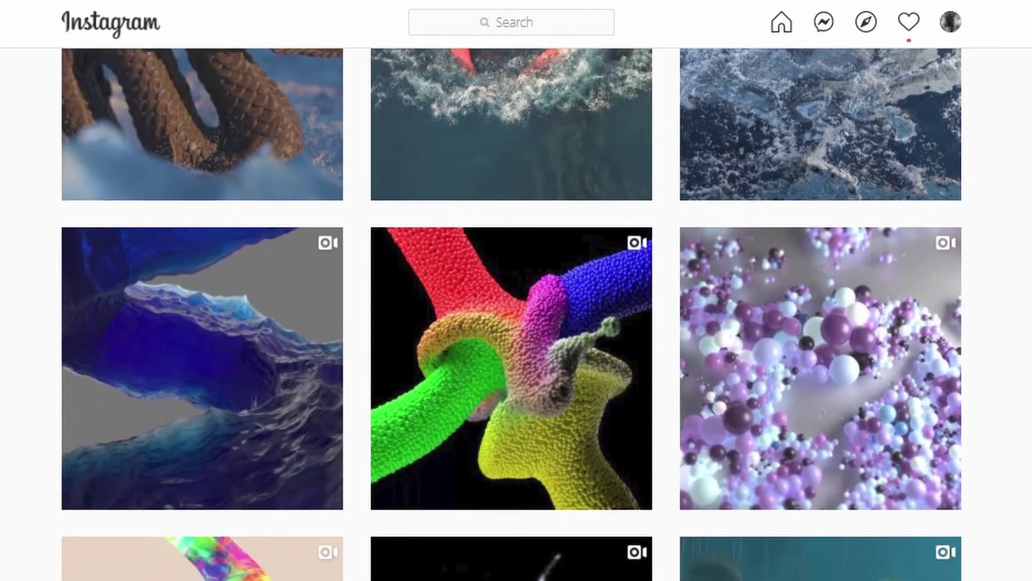
pyautogui.scroll(-14, 511, 313)
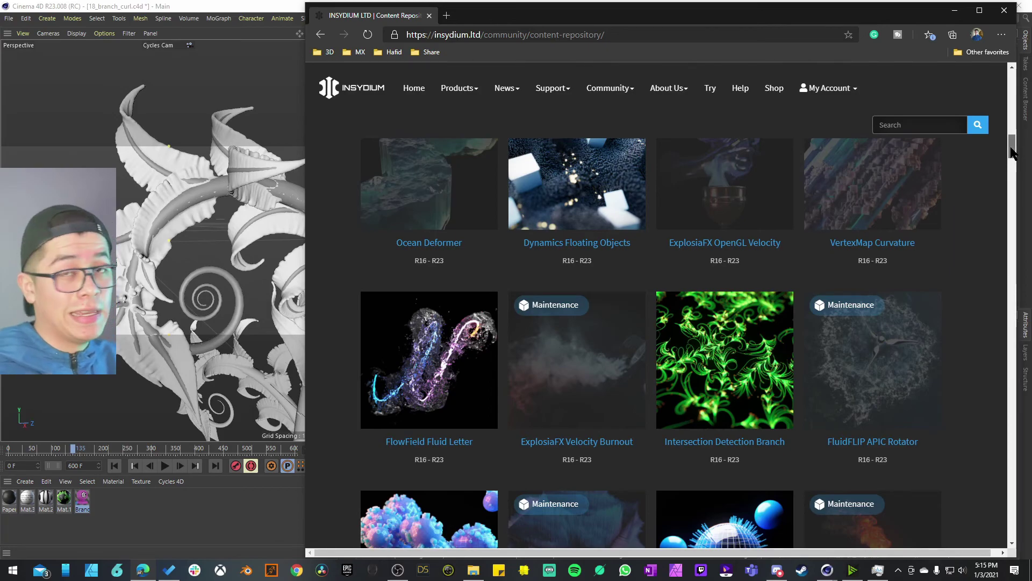
# Step: Scroll up and down through the INSYDIUM content repository thumbnails
pyautogui.moveTo(1011, 149); pyautogui.dragTo(1011, 116)
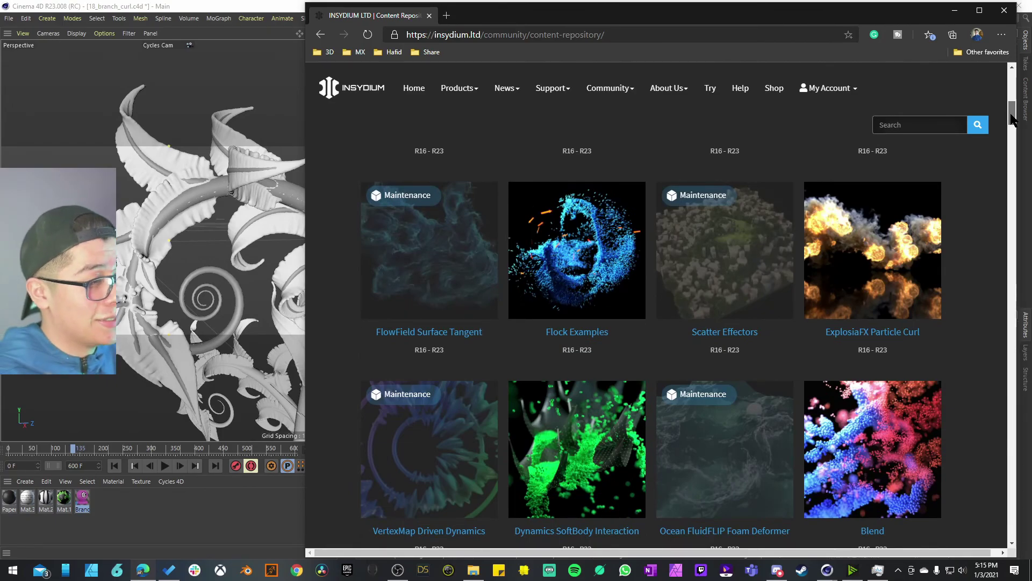
pyautogui.moveTo(1011, 119); pyautogui.dragTo(1017, 156)
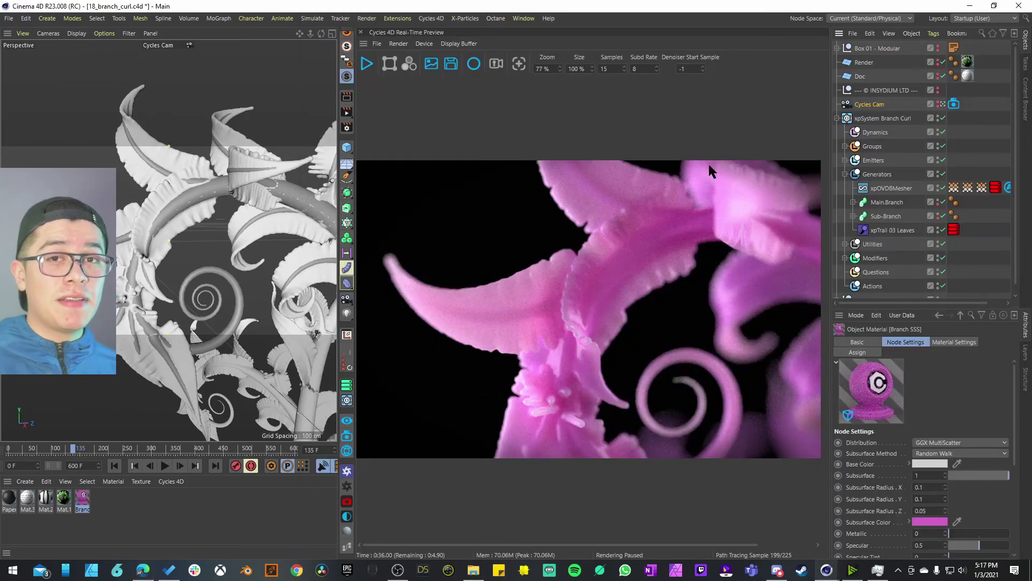